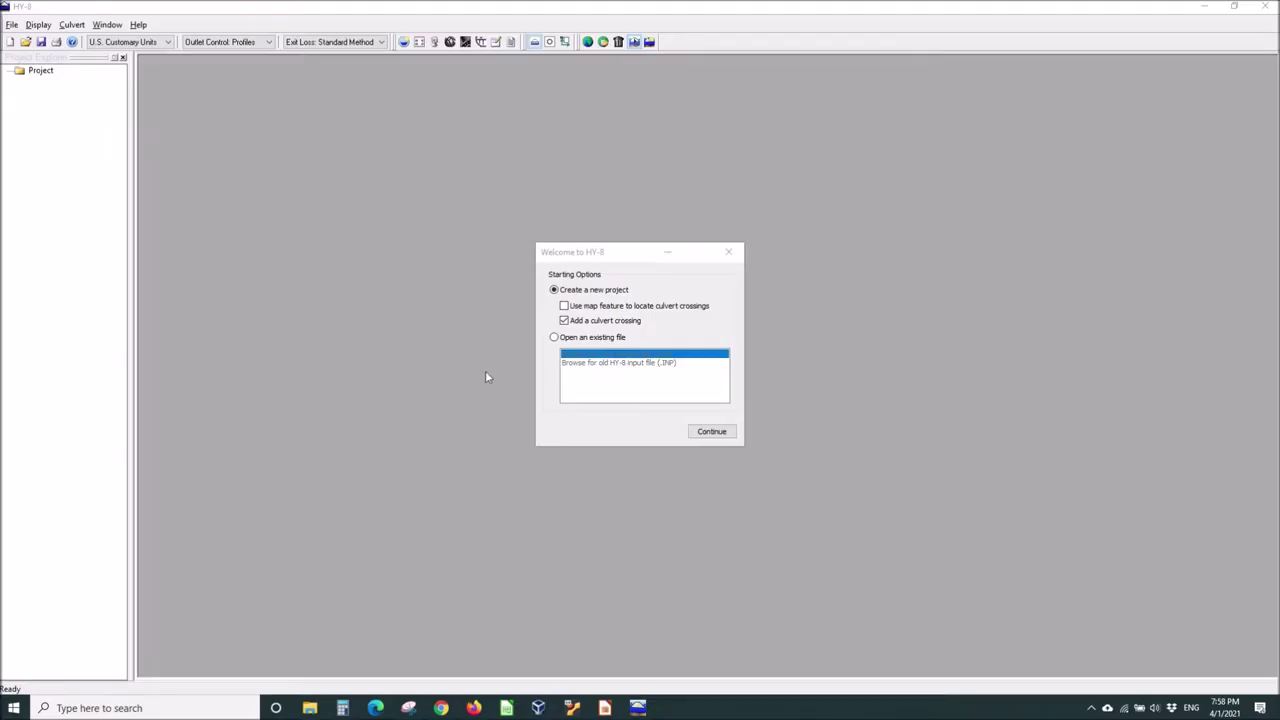
Create a new HY-8 project that includes one culvert crossing, Crossing 1
left_click(708, 435)
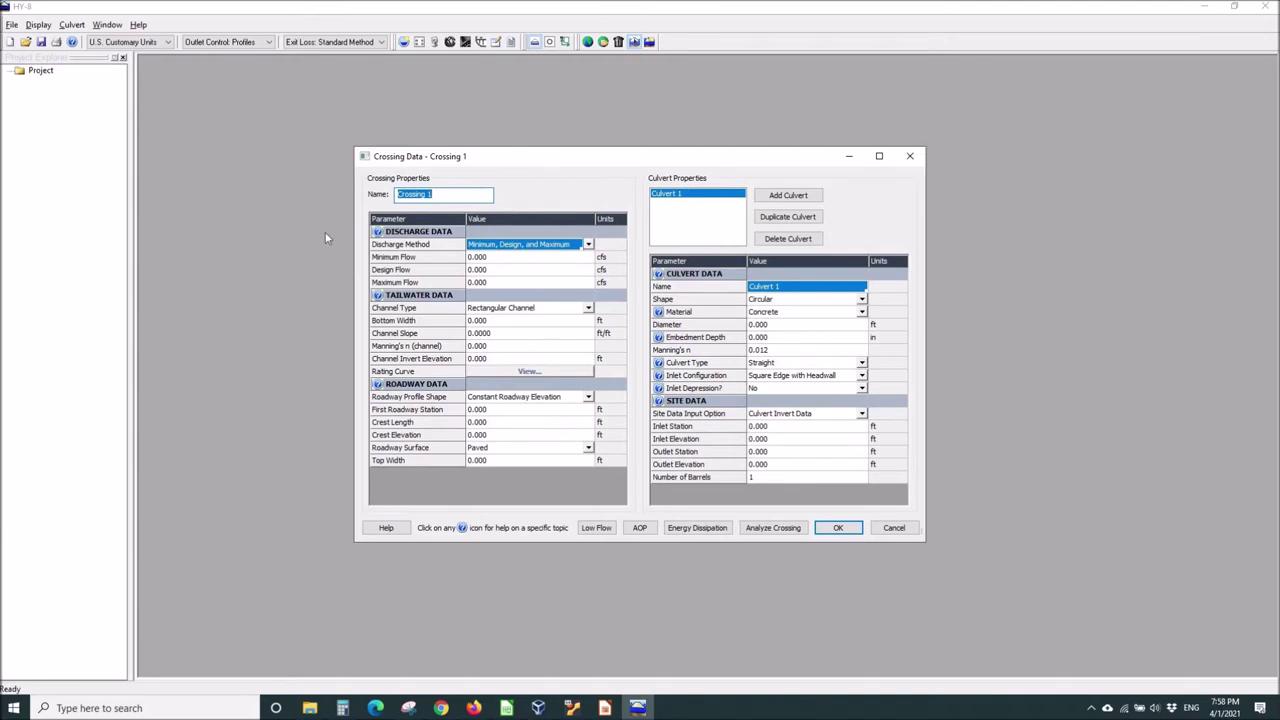
Enter minimum, design and maximum flows of 5, 10 and 20 cfs
left_click(498, 258)
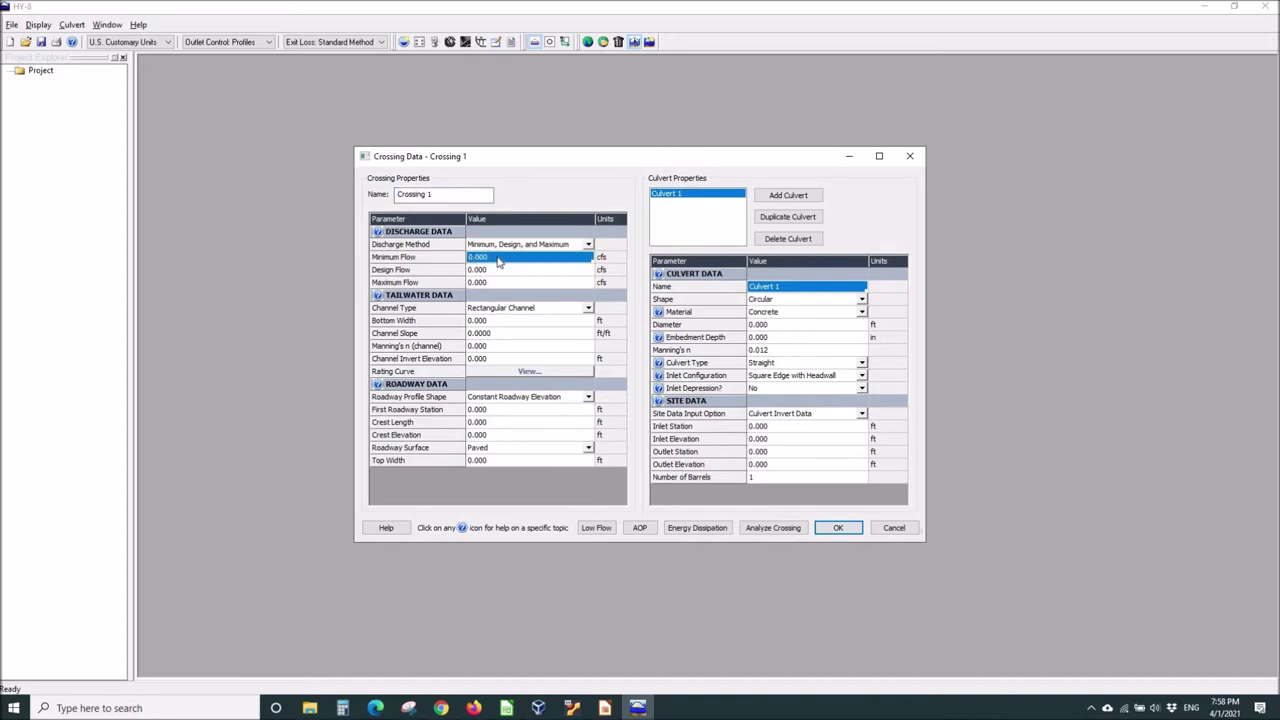
type("5")
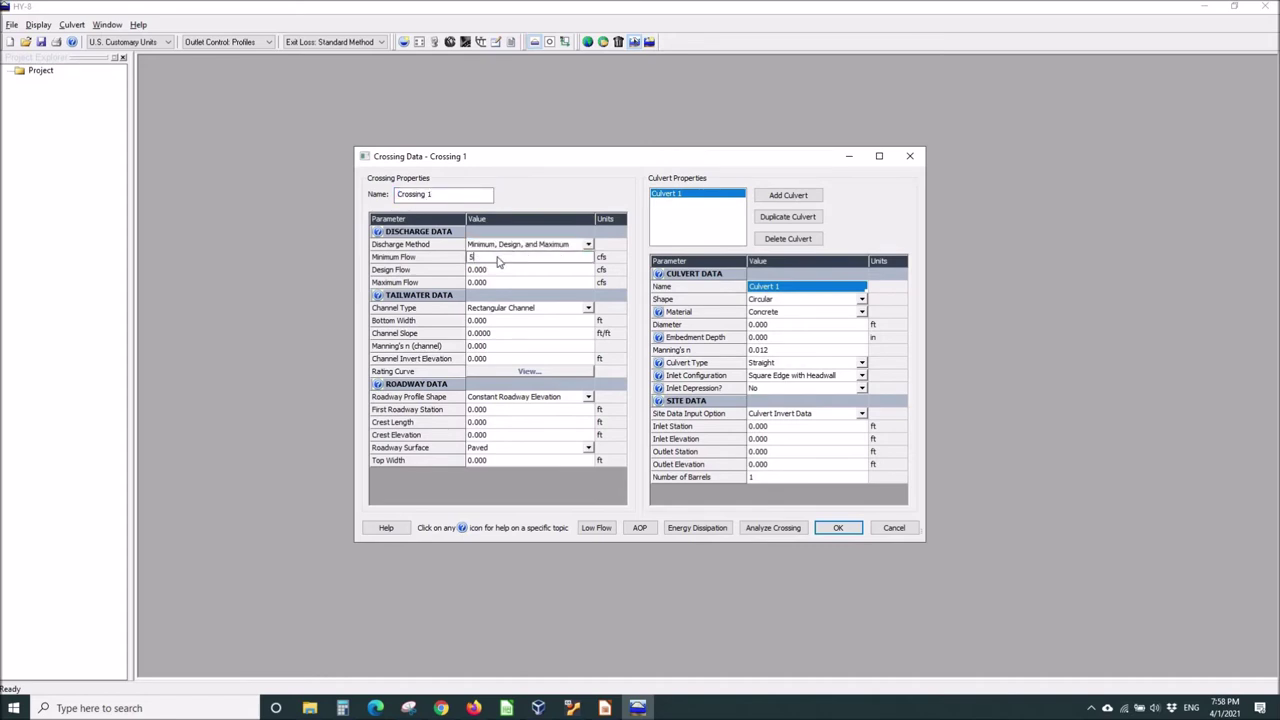
key("Tab")
type("10")
key("Tab")
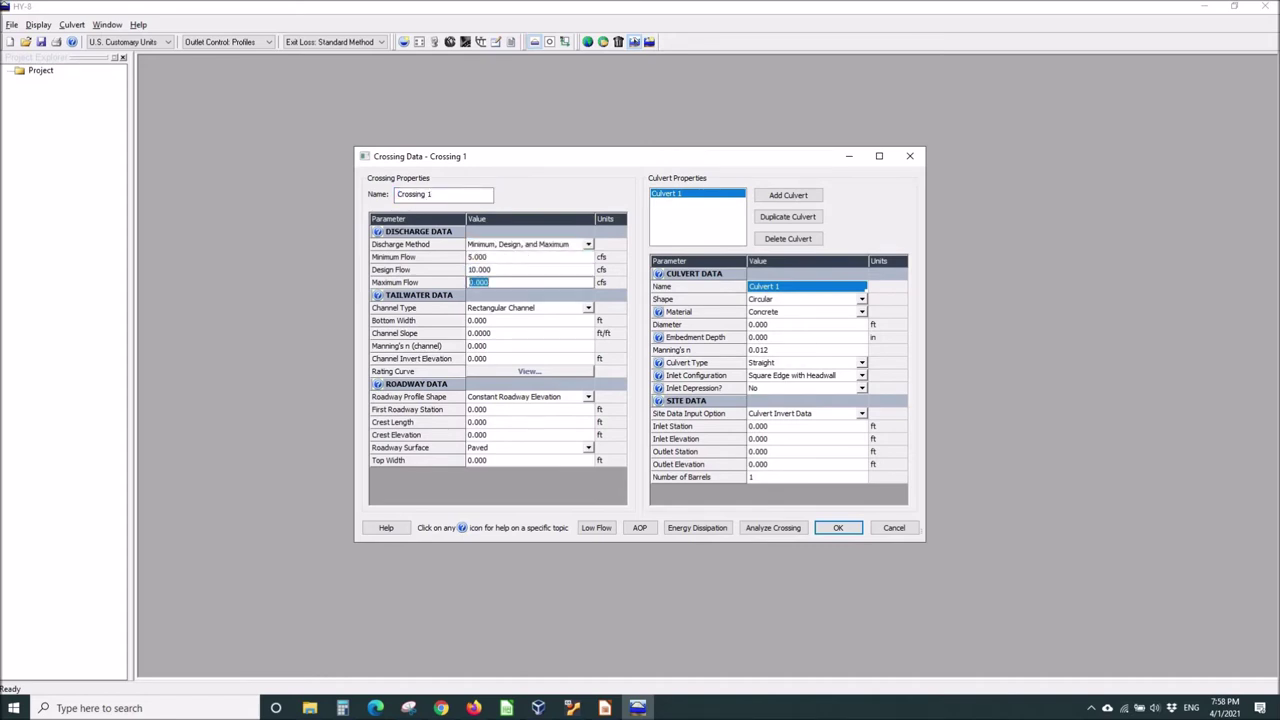
type("20")
key("Tab")
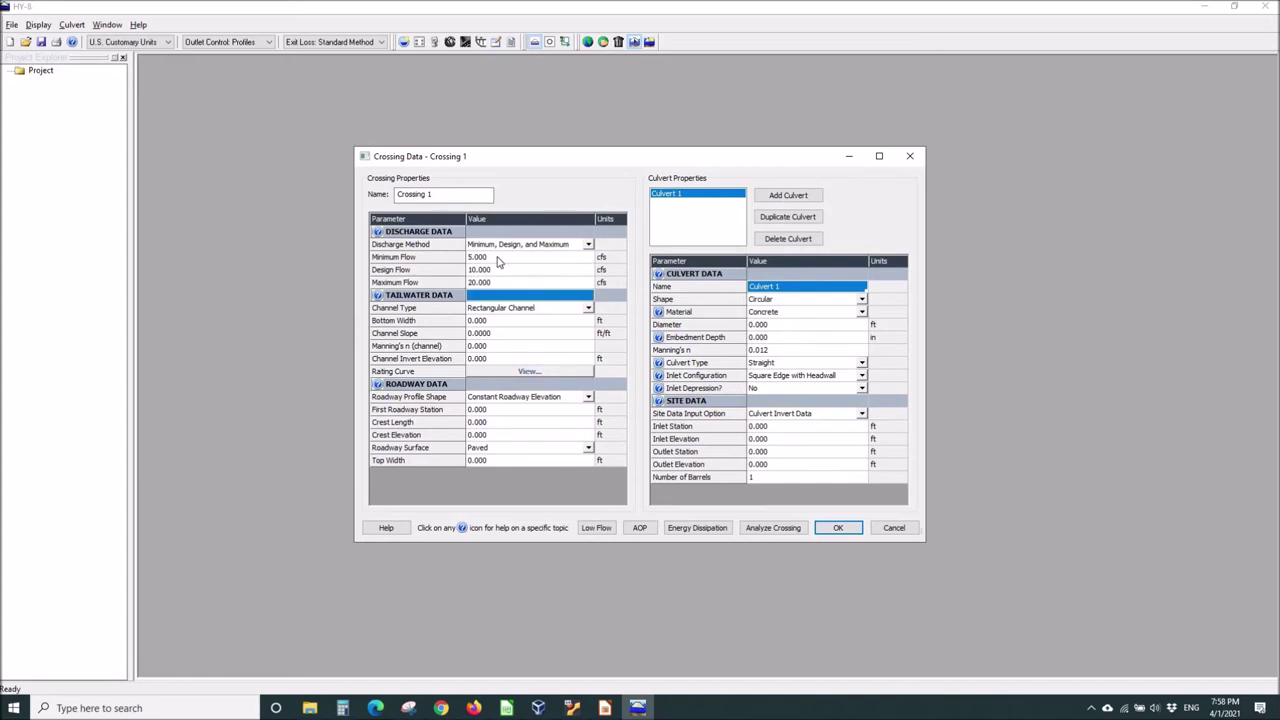
left_click(587, 309)
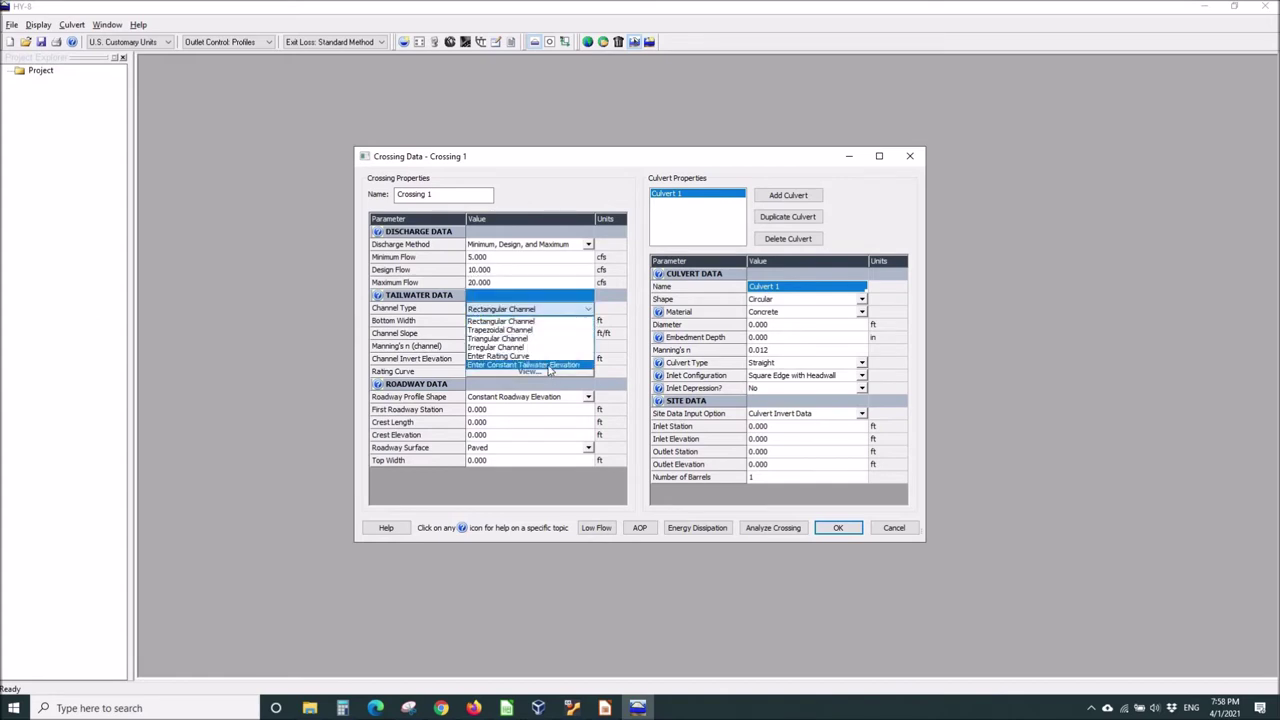
Use a constant tailwater elevation of 1501 ft over a 1500 ft channel invert
left_click(549, 366)
left_click(505, 323)
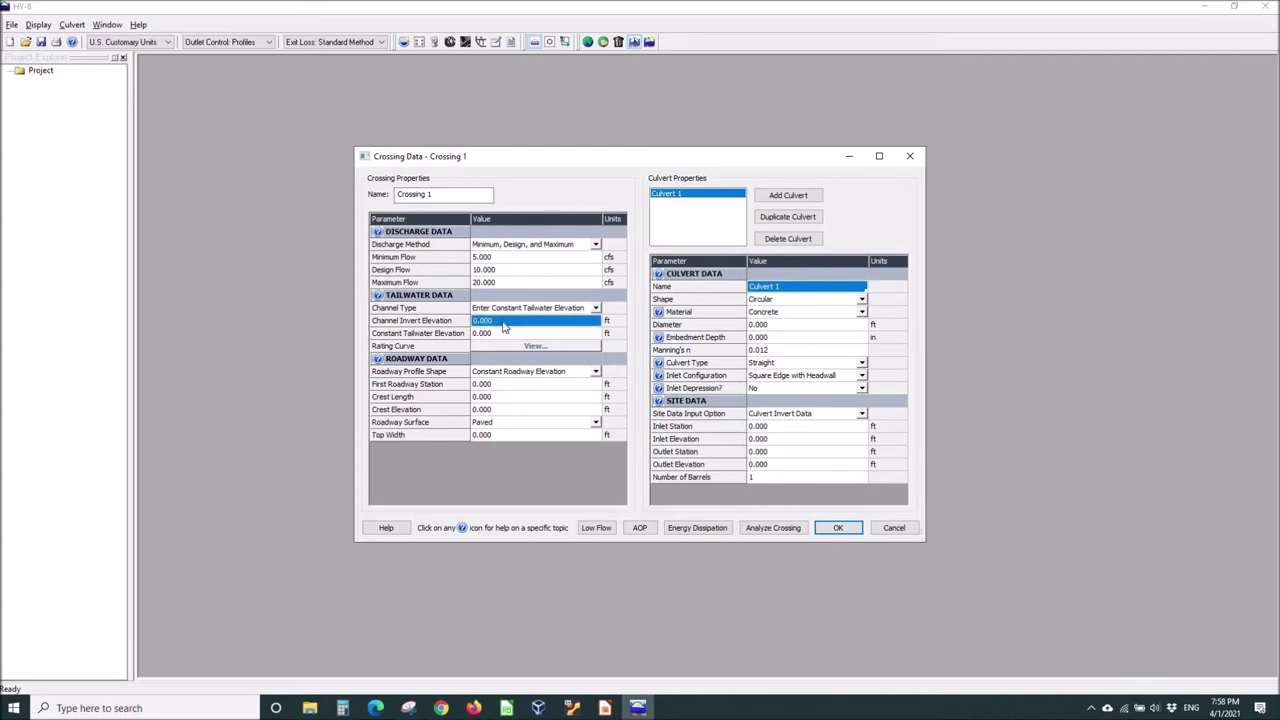
type("1500")
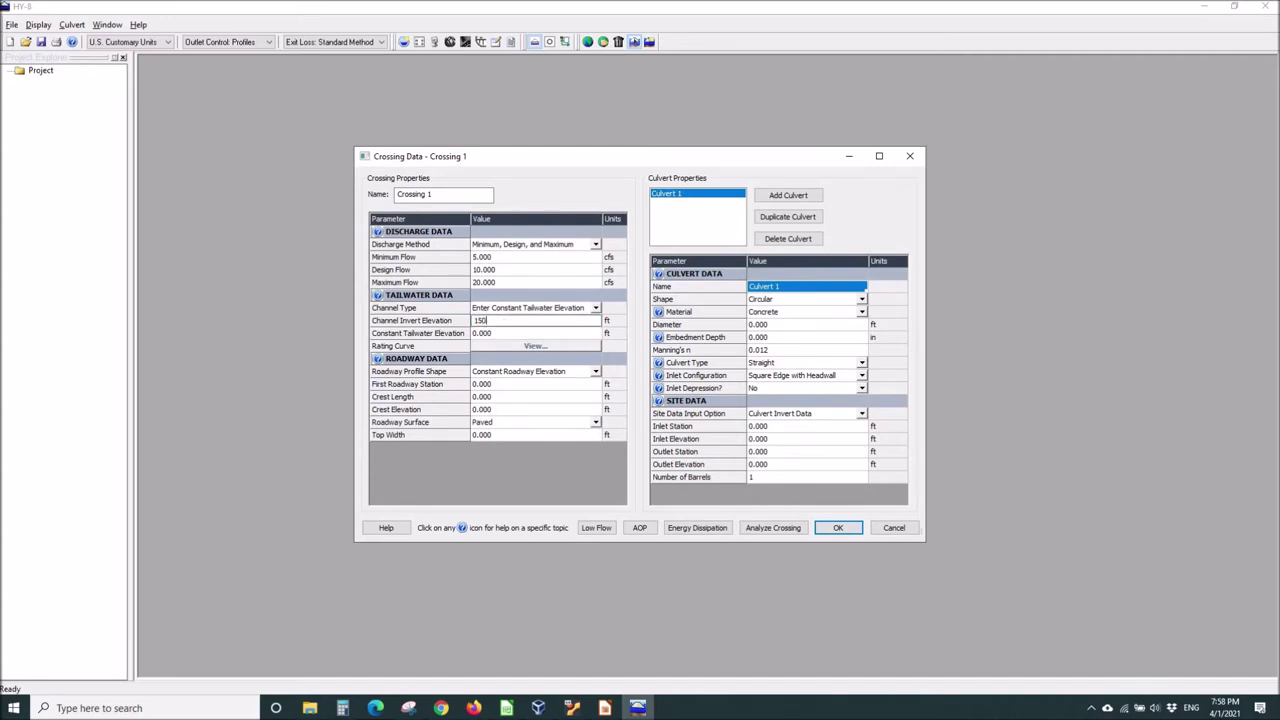
left_click(501, 336)
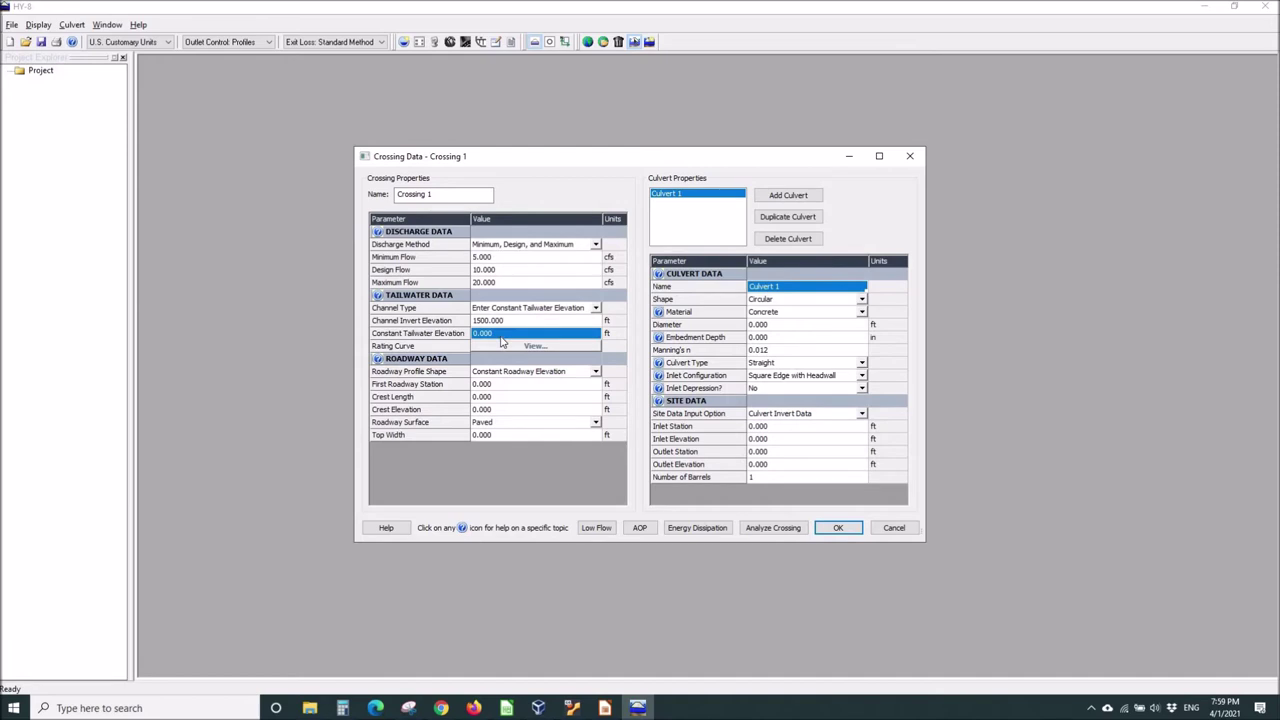
type("1501")
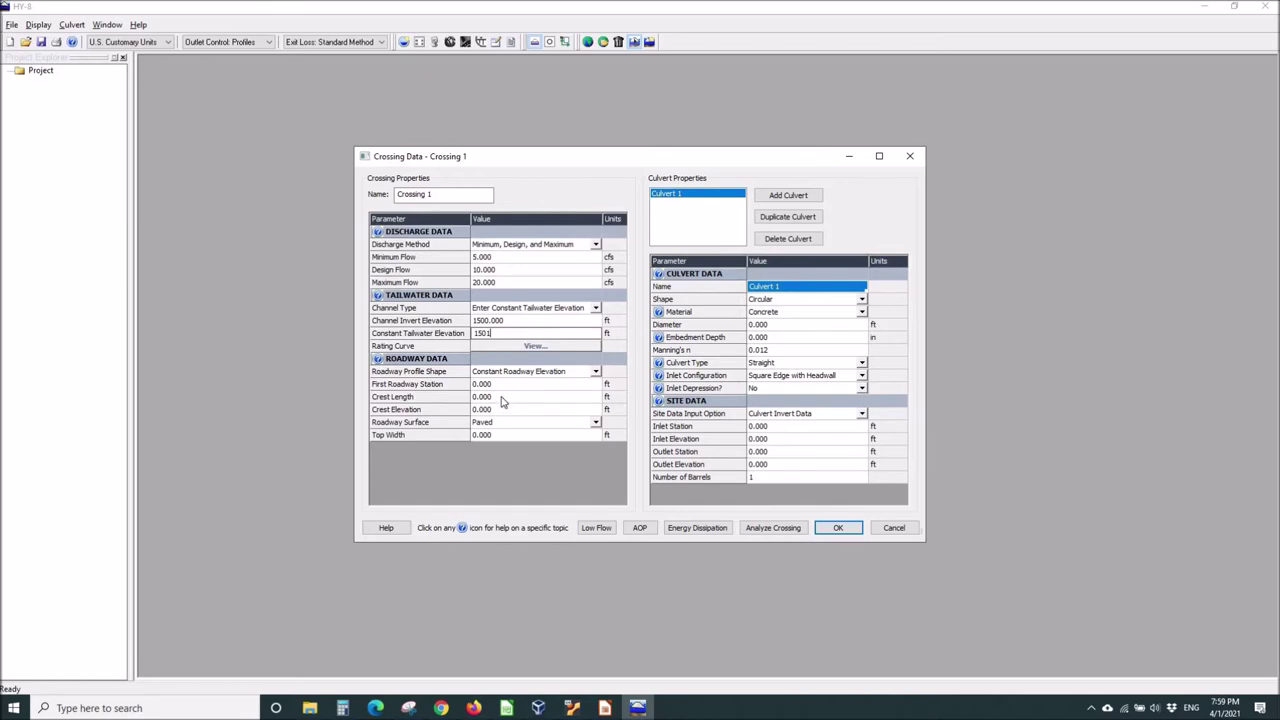
Set the roadway crest length to 1 ft, top width to 1 ft and crest elevation to 1600 ft
left_click(503, 397)
type("1")
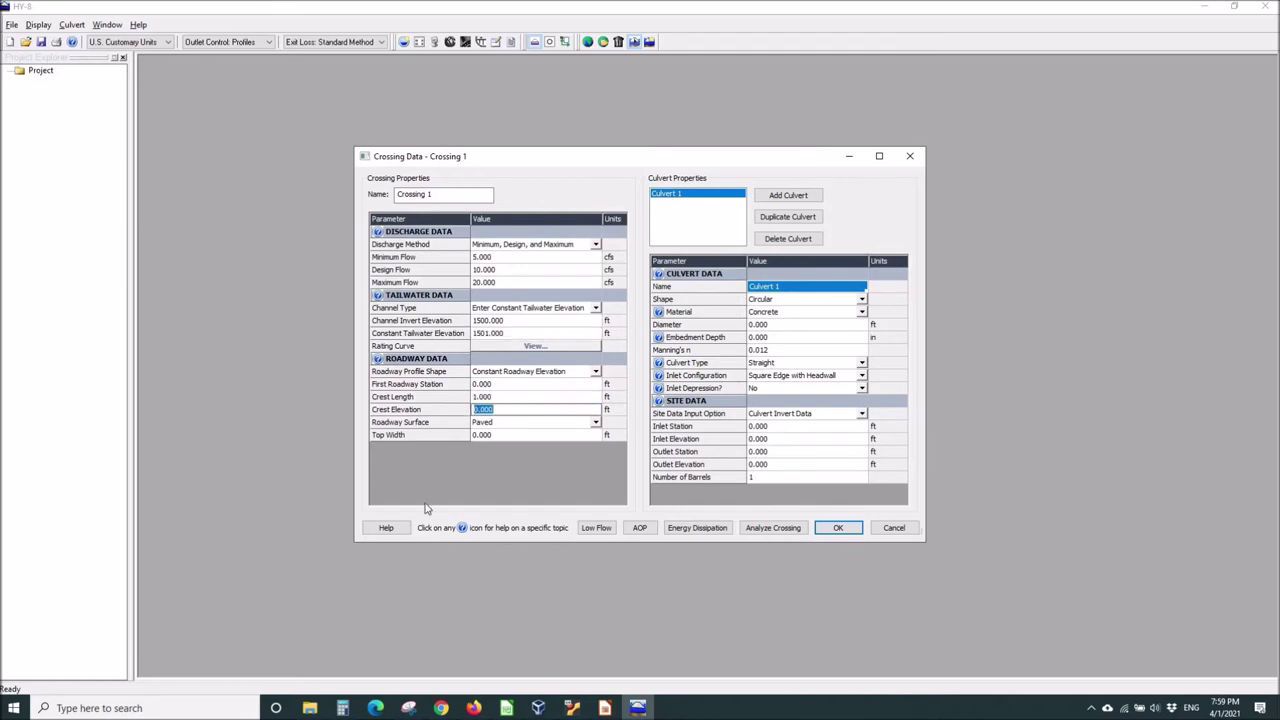
key("Return")
left_click(490, 437)
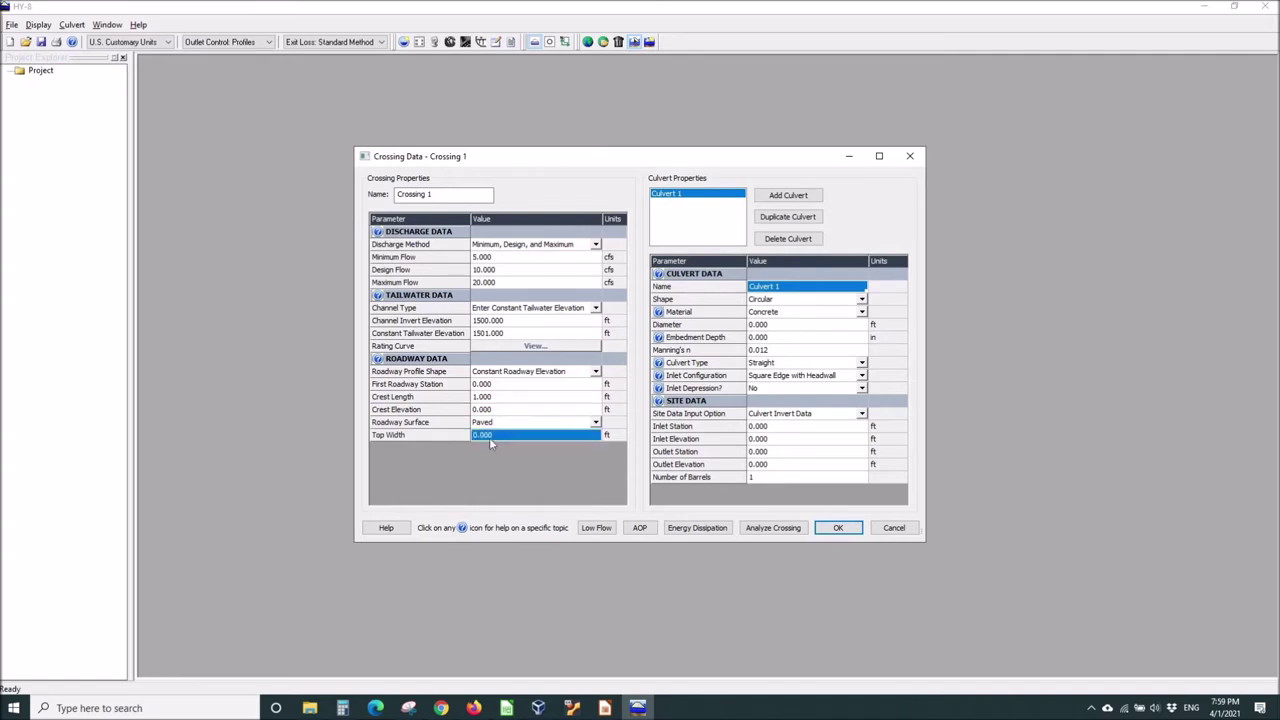
type("1")
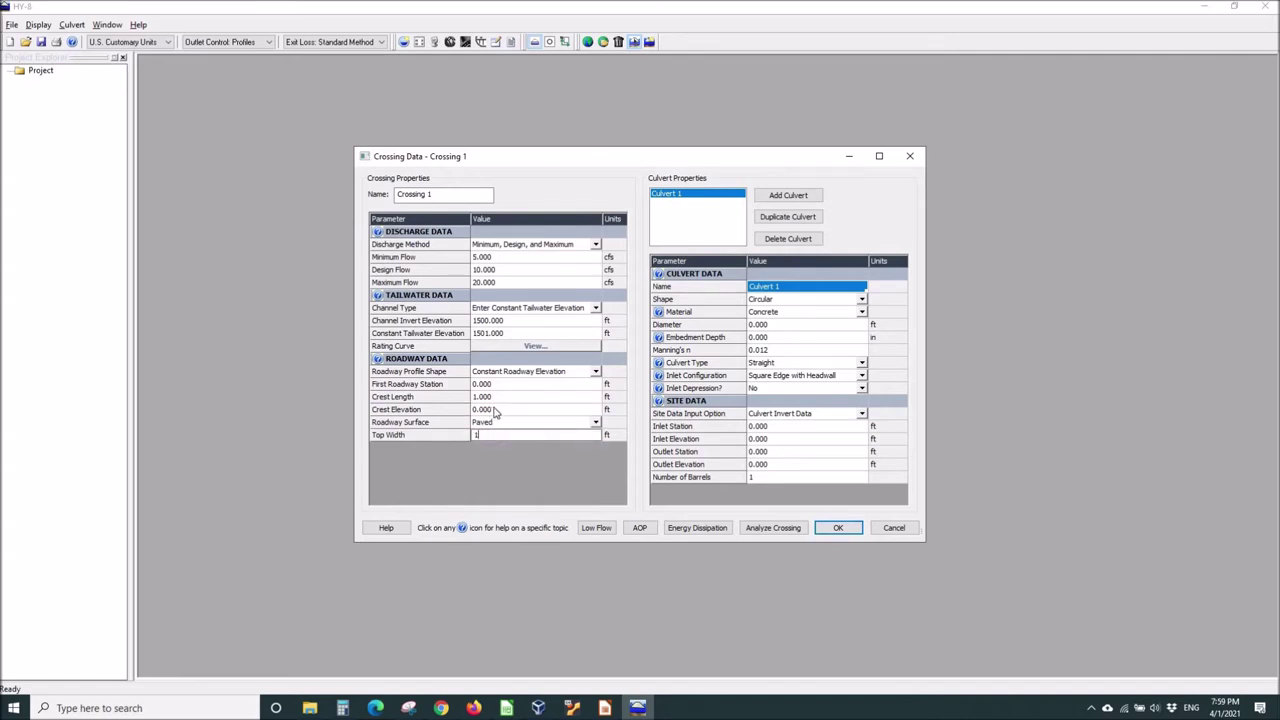
left_click(505, 412)
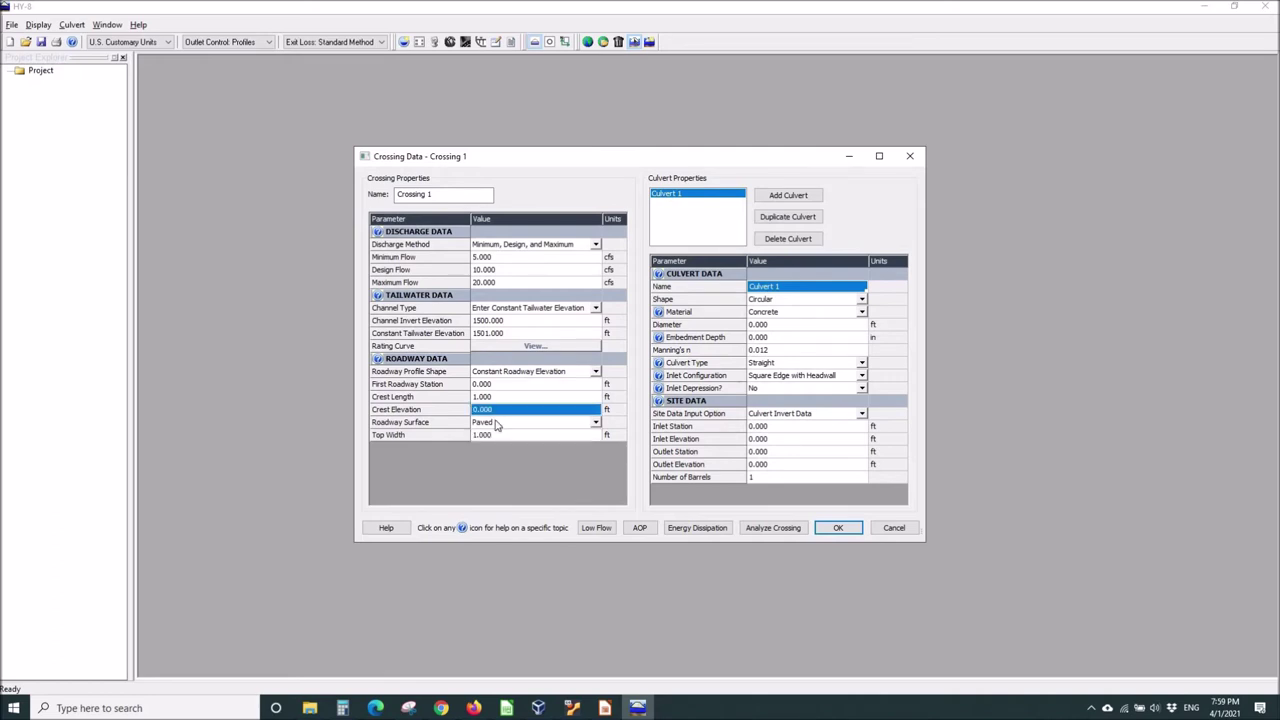
type("1600")
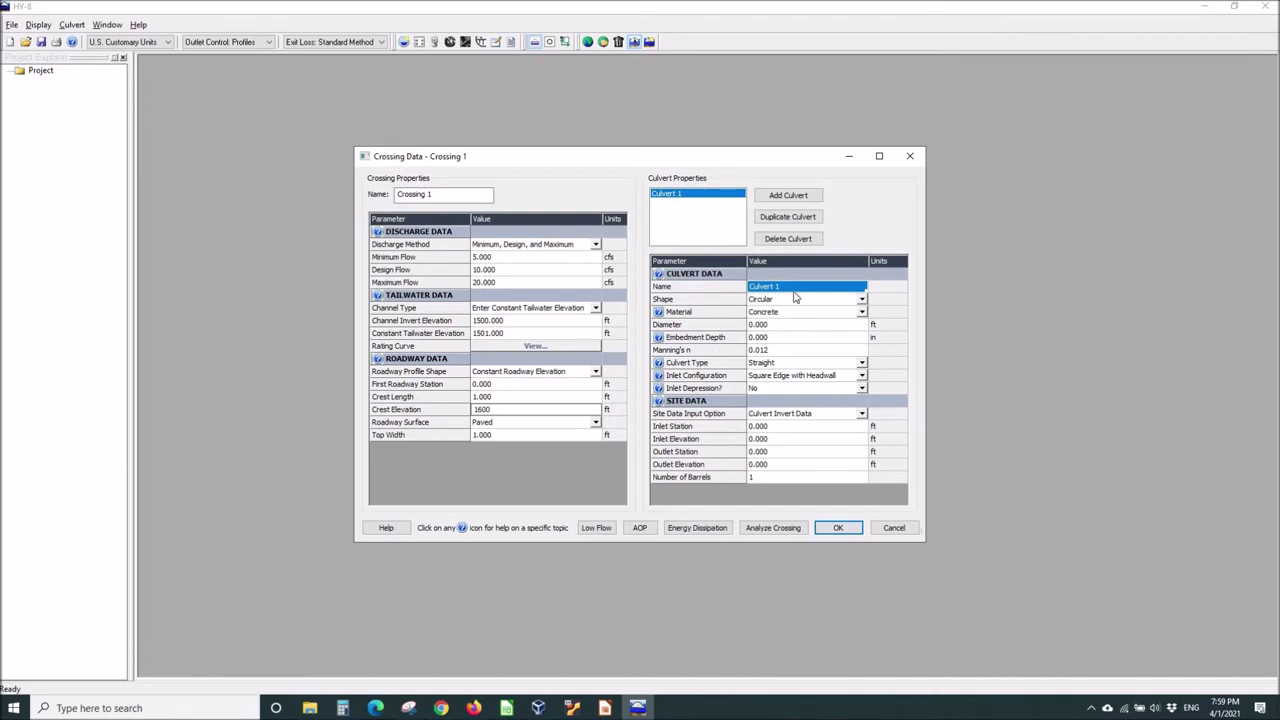
Enter a 1 ft culvert diameter, 1520/1500 ft inlet/outlet elevations and 100 ft outlet station, then analyze
left_click(768, 326)
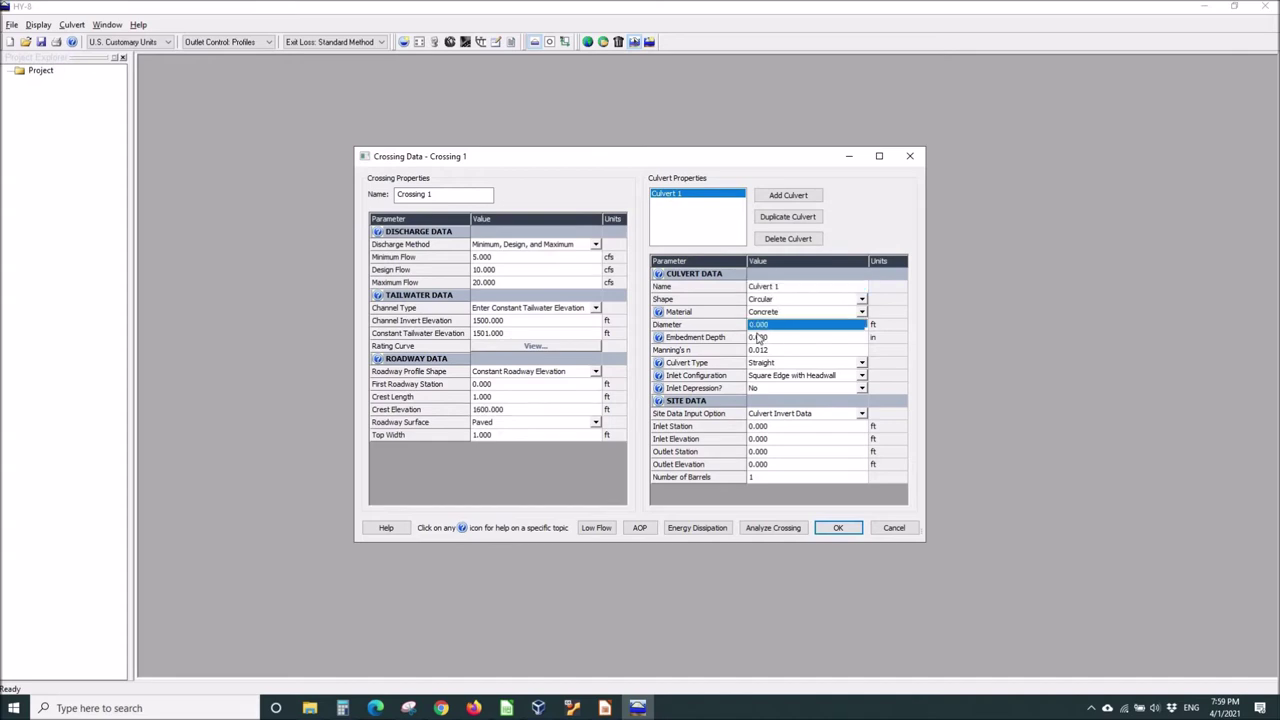
type("1")
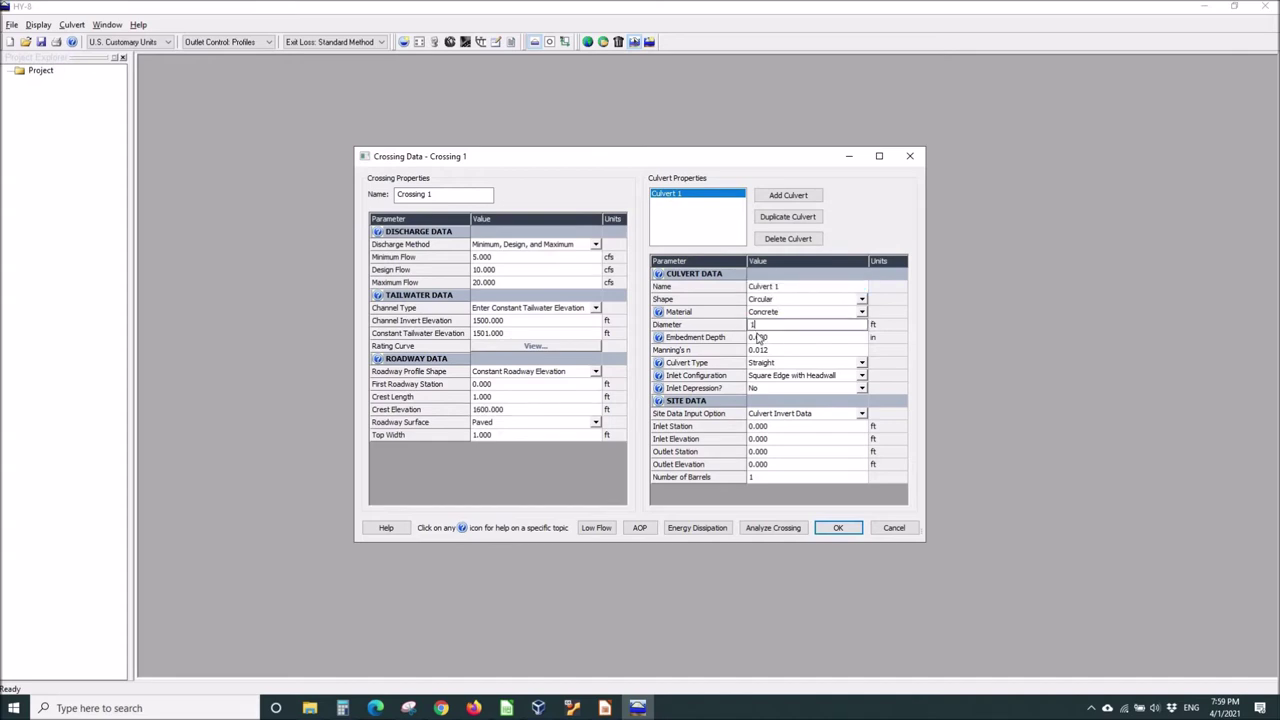
left_click(762, 441)
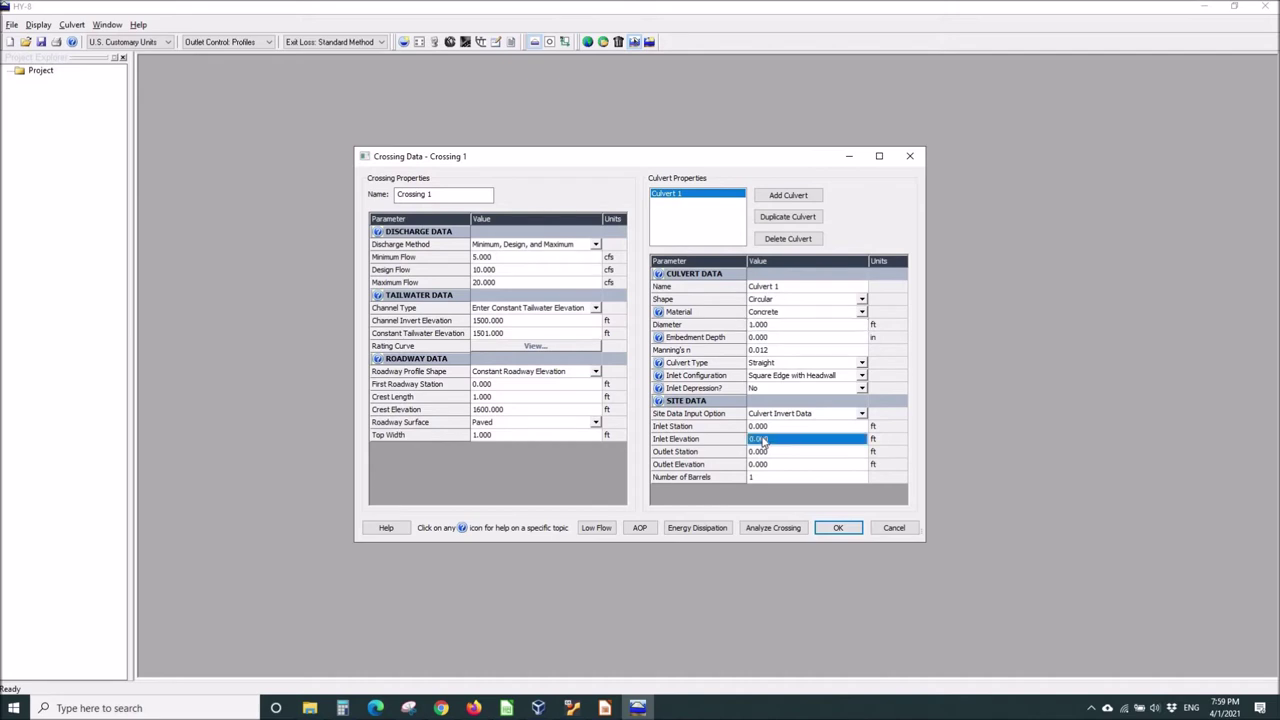
type("1520")
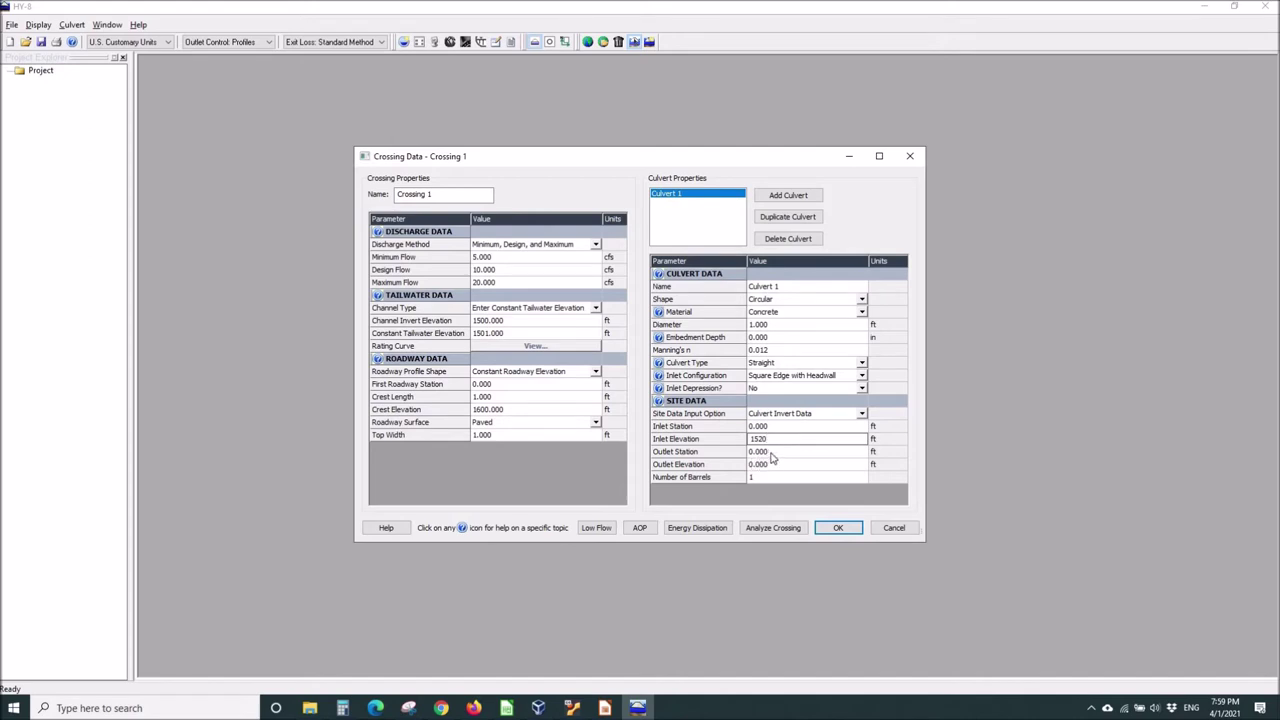
left_click(767, 452)
left_click(766, 465)
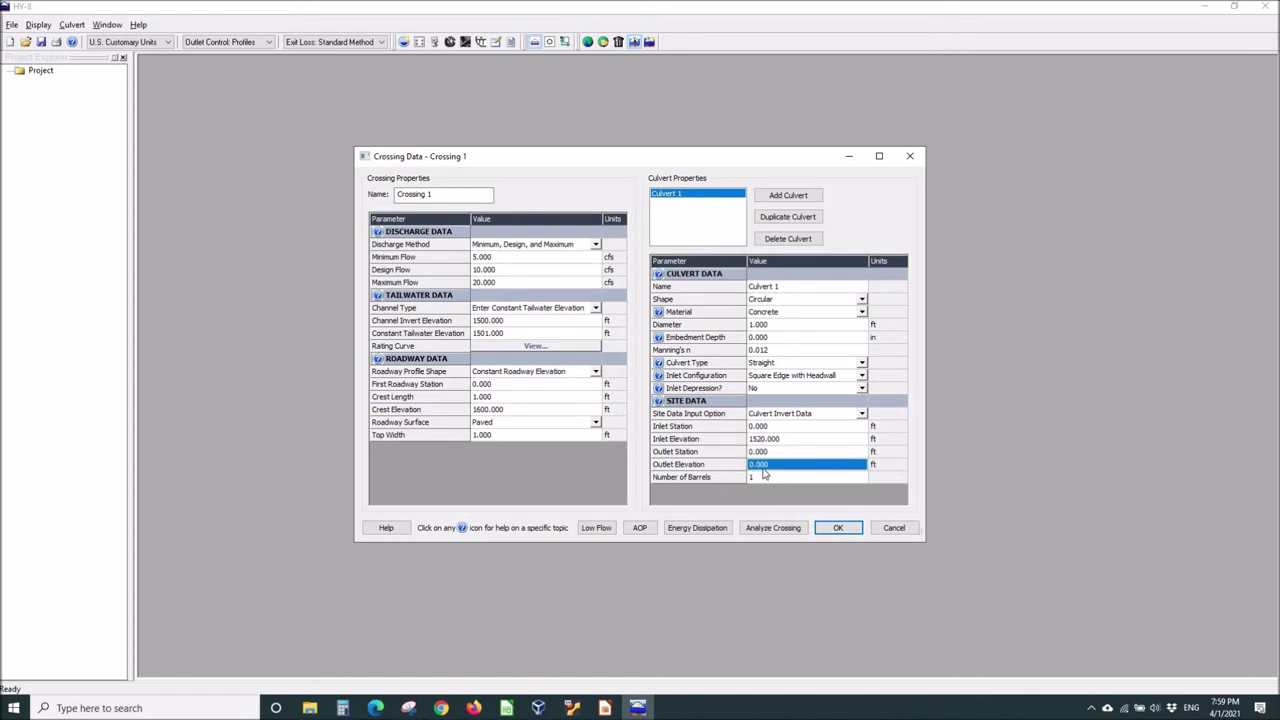
type("1500")
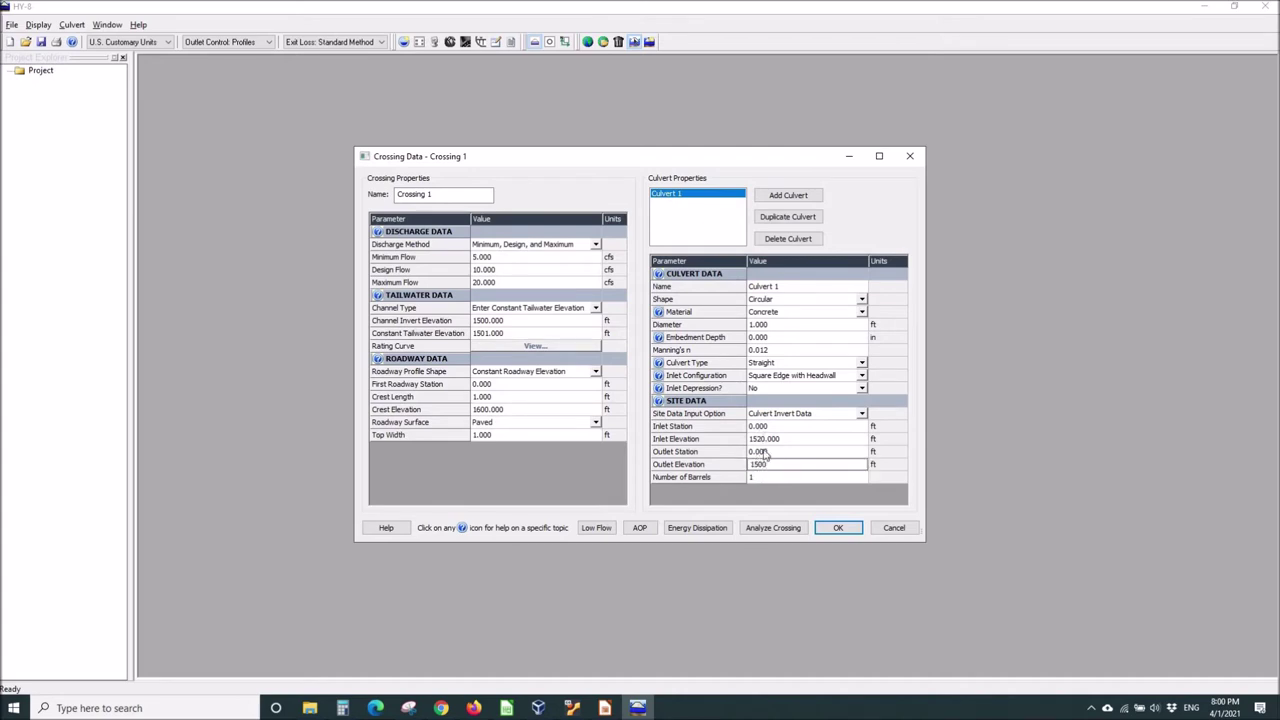
key("Up")
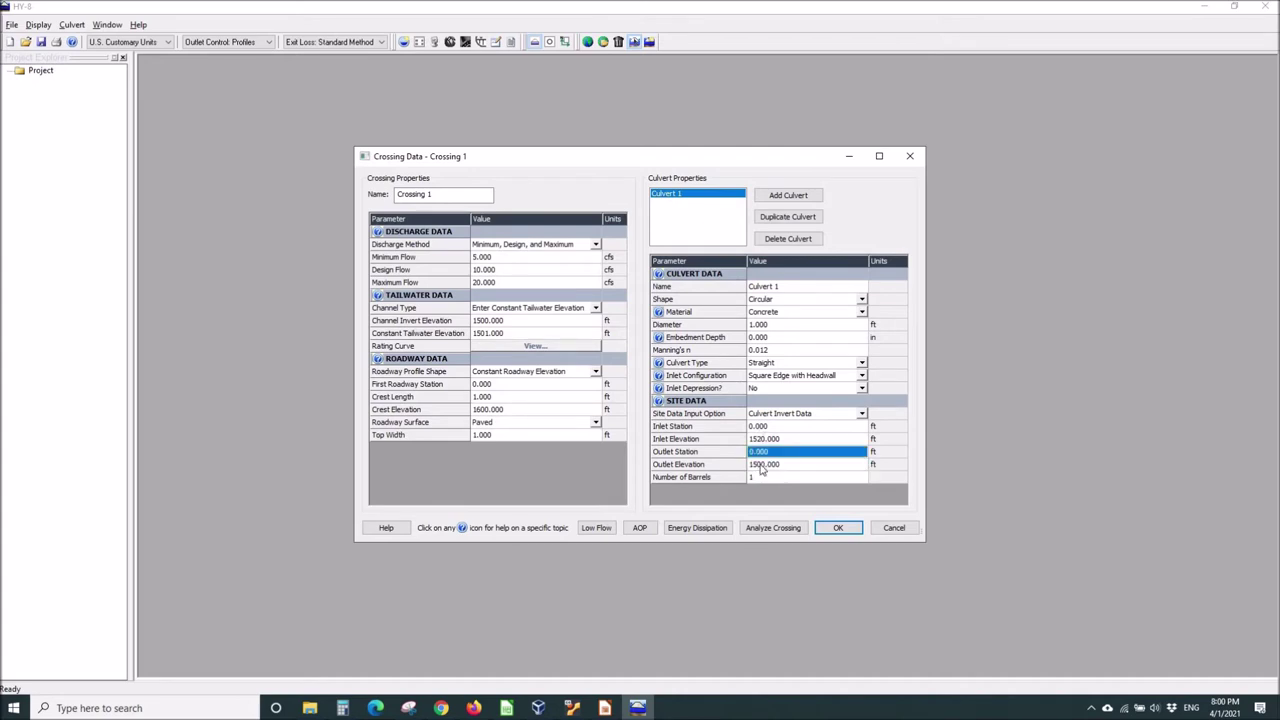
type("1")
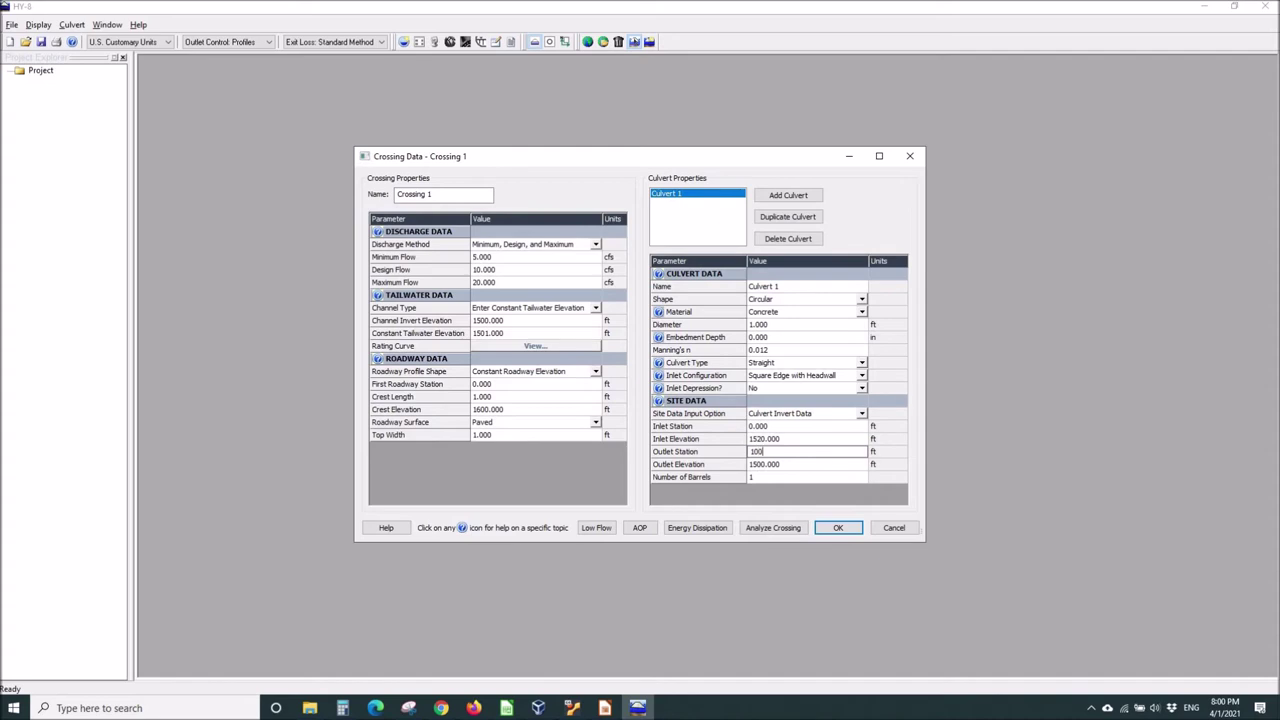
left_click(773, 530)
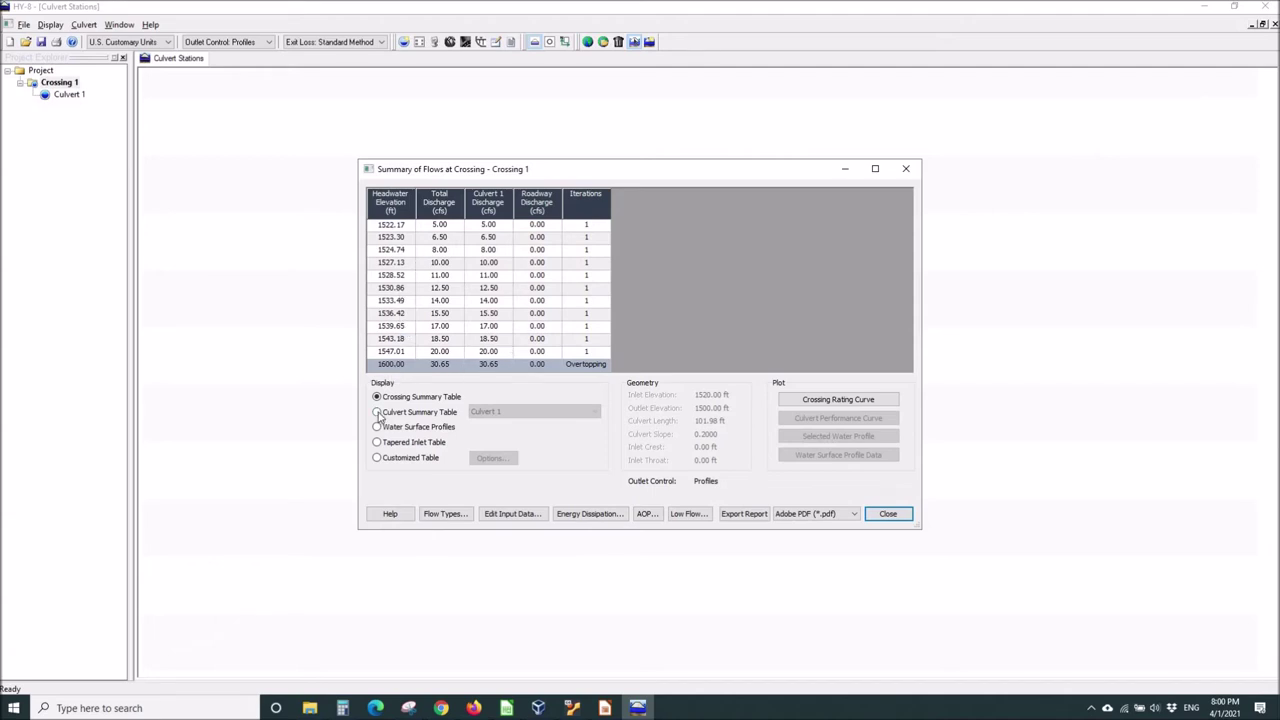
Show the Culvert 1 summary table with inlet control depths and outlet velocities for 5–20 cfs
left_click(377, 412)
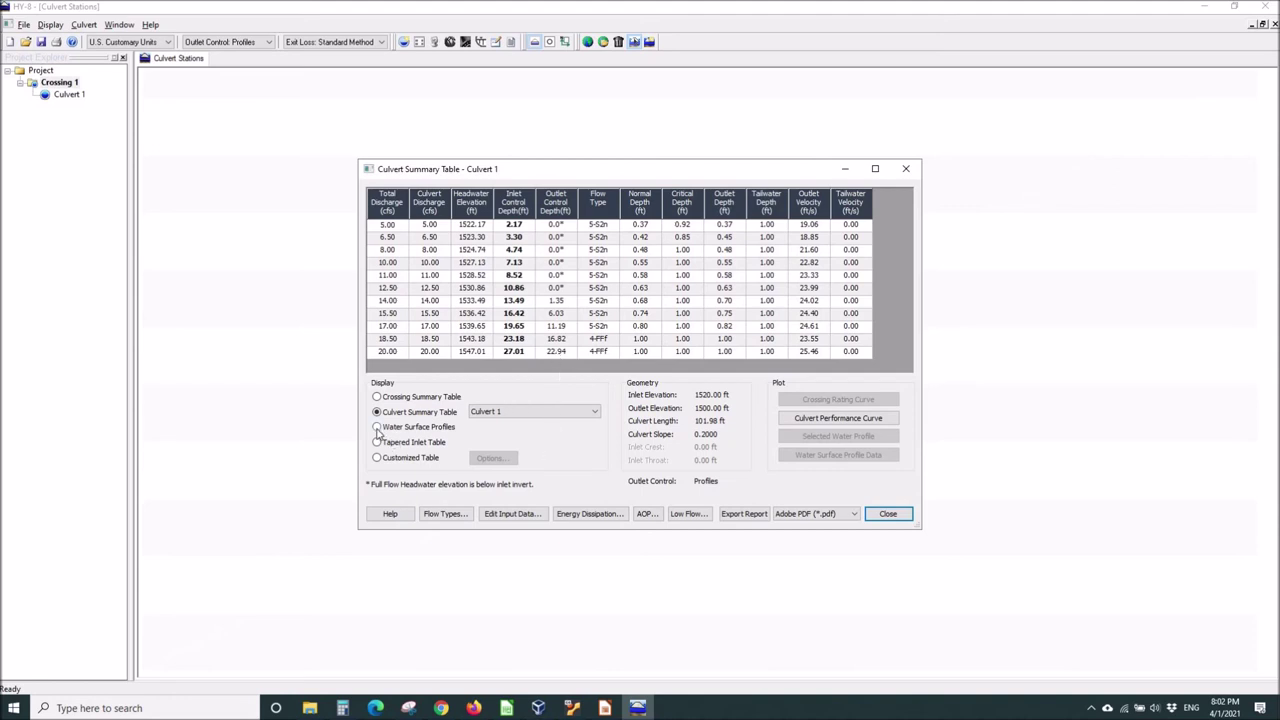
Review the water surface profiles table, then return to the Crossing 1 input data
left_click(377, 427)
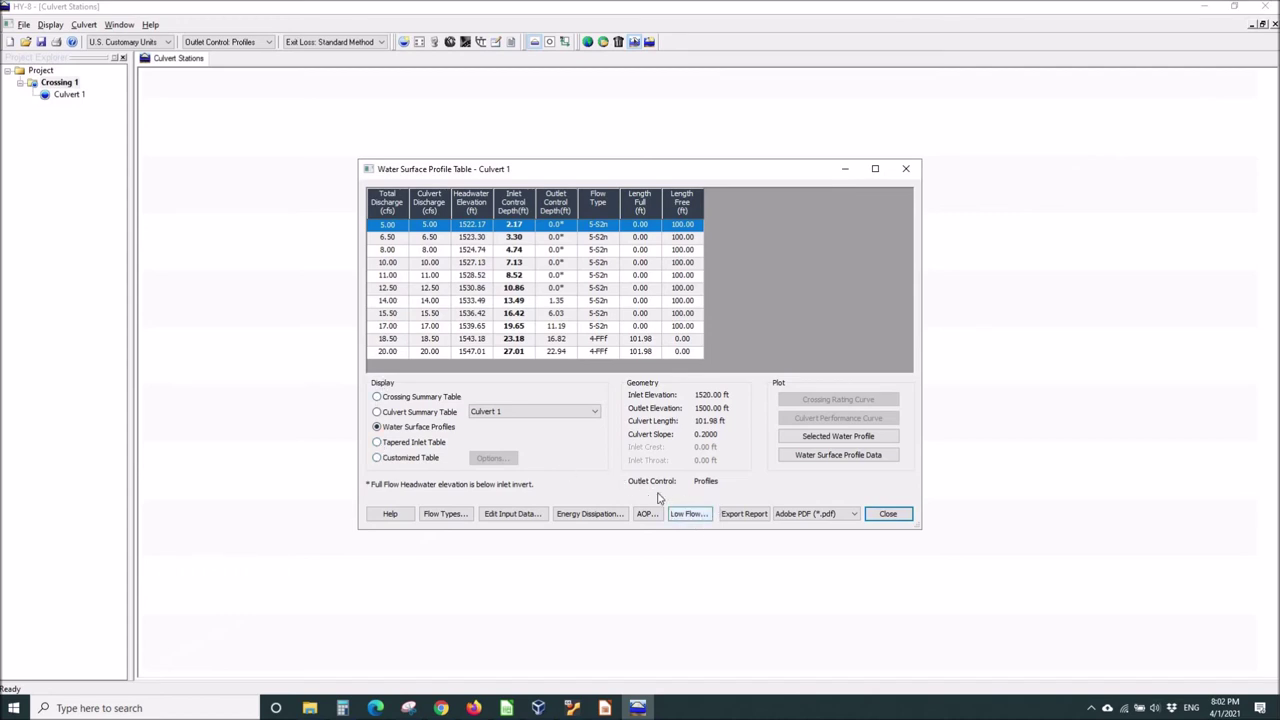
left_click(511, 514)
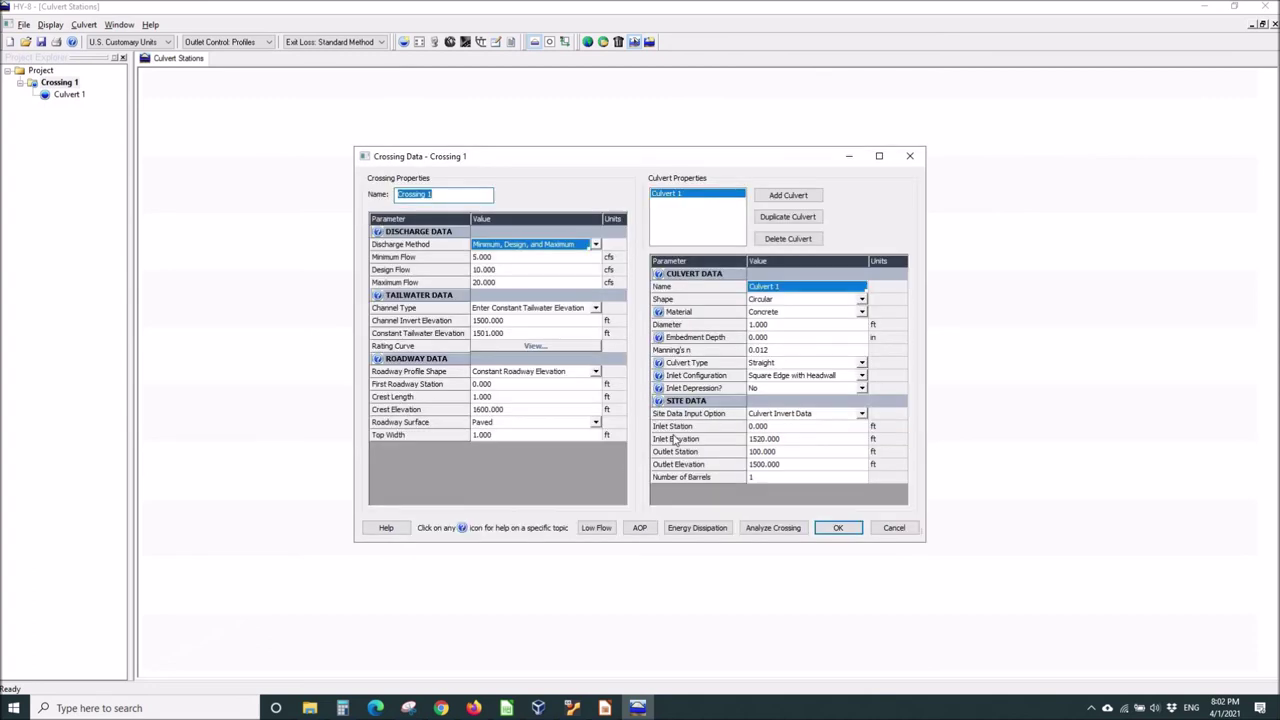
Change the culvert diameter to 2 ft, rerun the analysis and view the Culvert 1 summary
left_click(781, 326)
type("2")
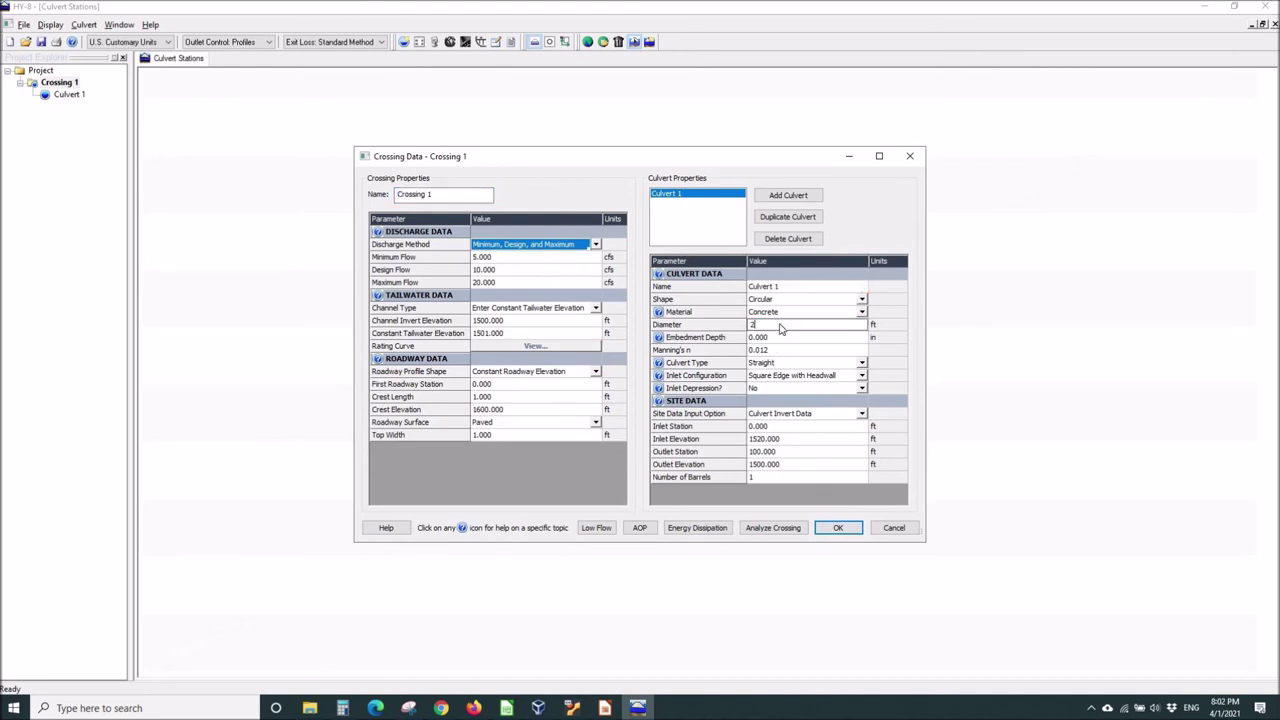
left_click(770, 526)
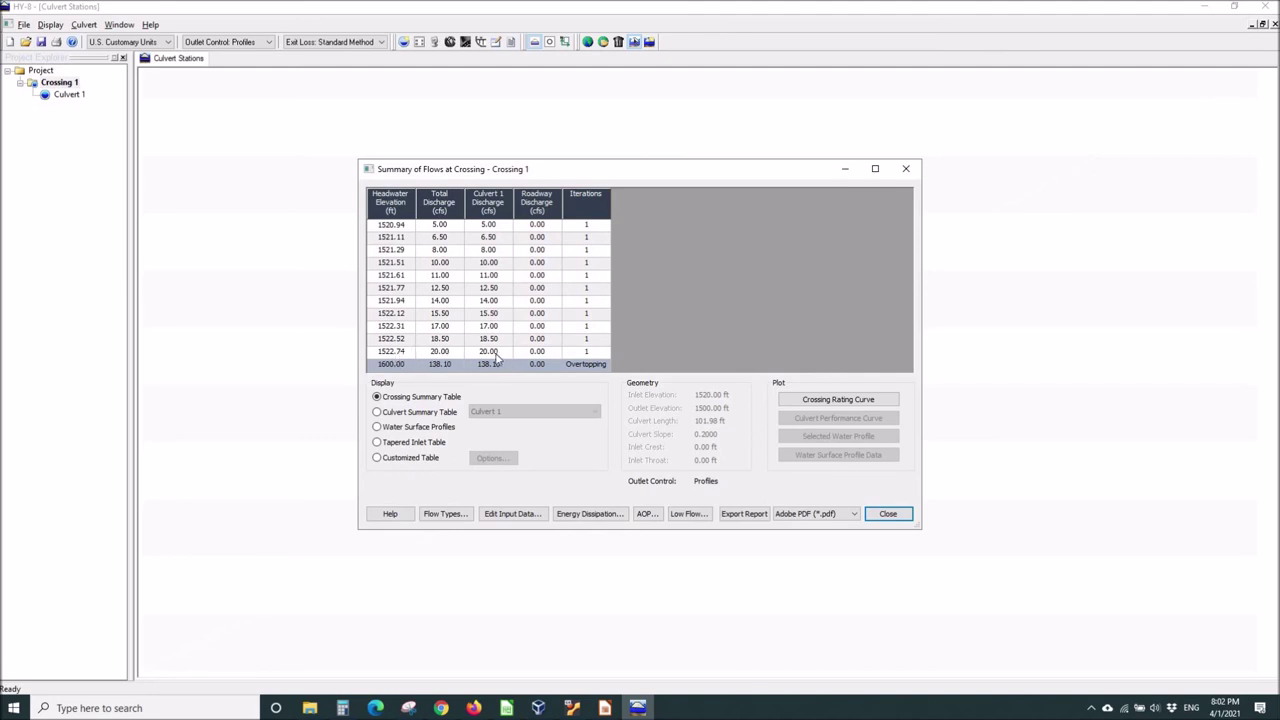
left_click(377, 412)
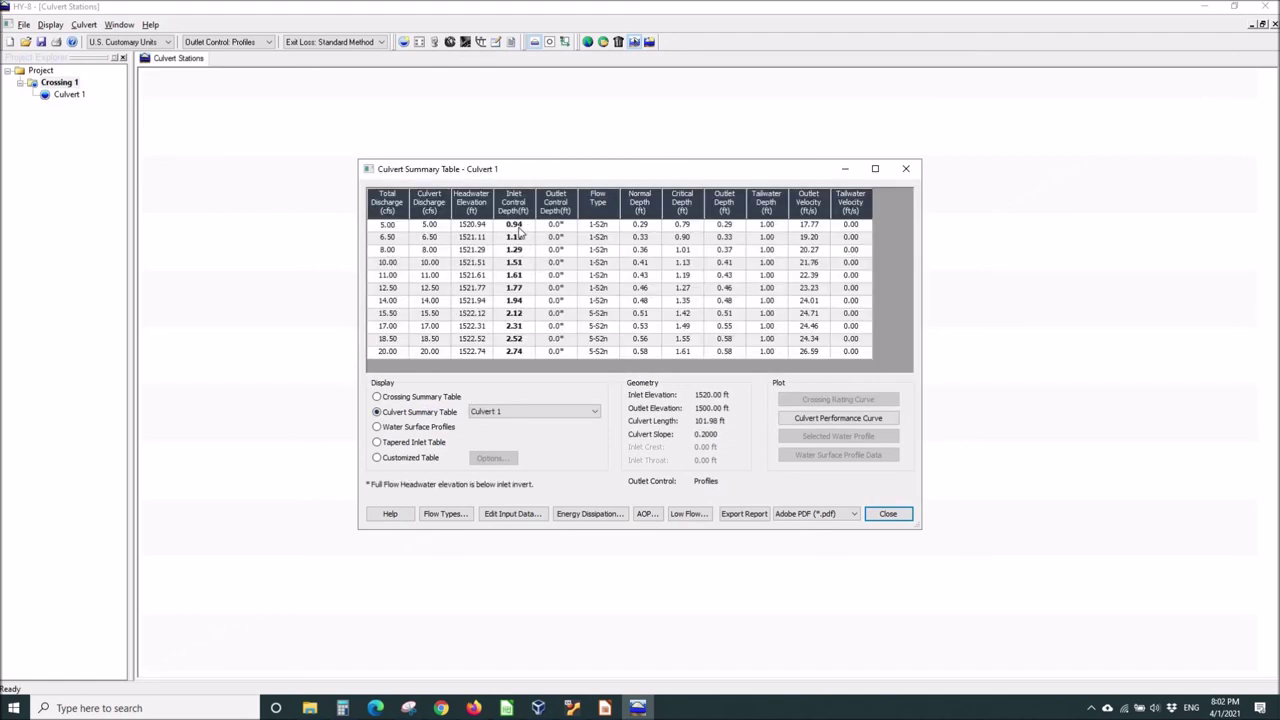